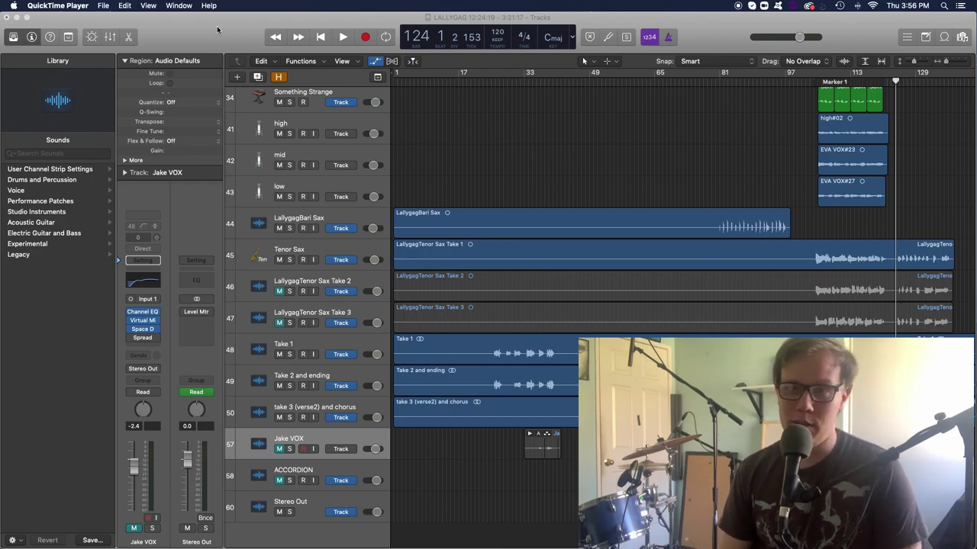
- In Spotlight, replace the old query with 'audio midi setup' so Audio MIDI Setup is the top hit
{"action": "left_click", "coordinate": [944, 5]}
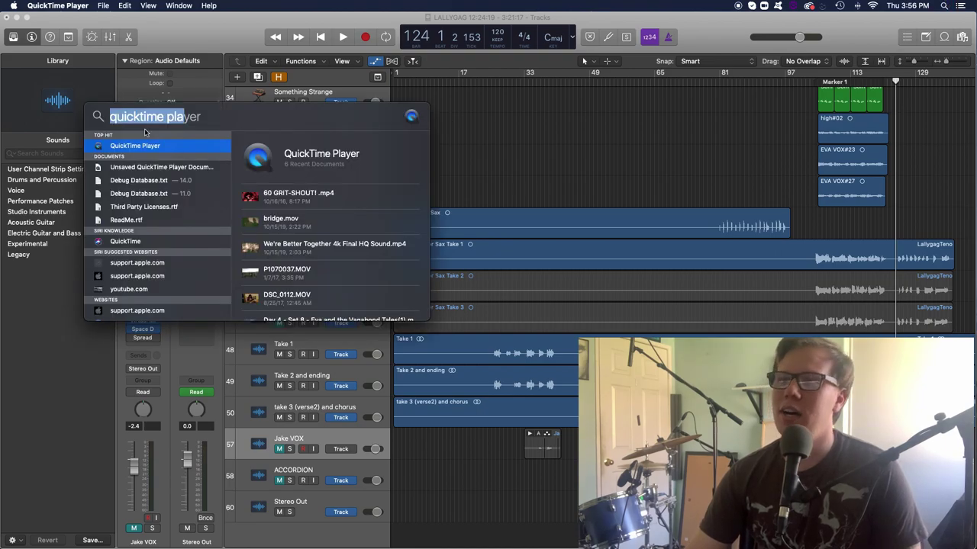
{"action": "type", "text": "q"}
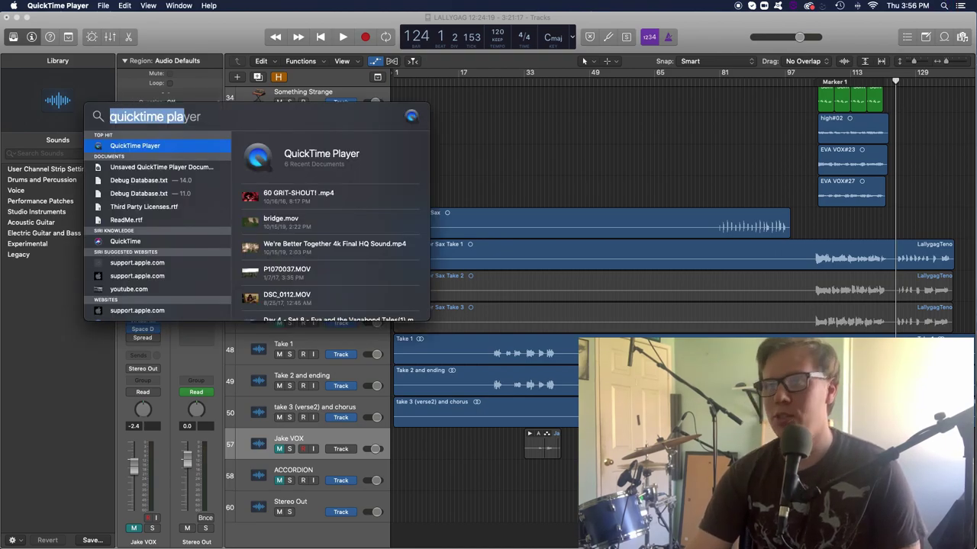
{"action": "key", "text": "BackSpace"}
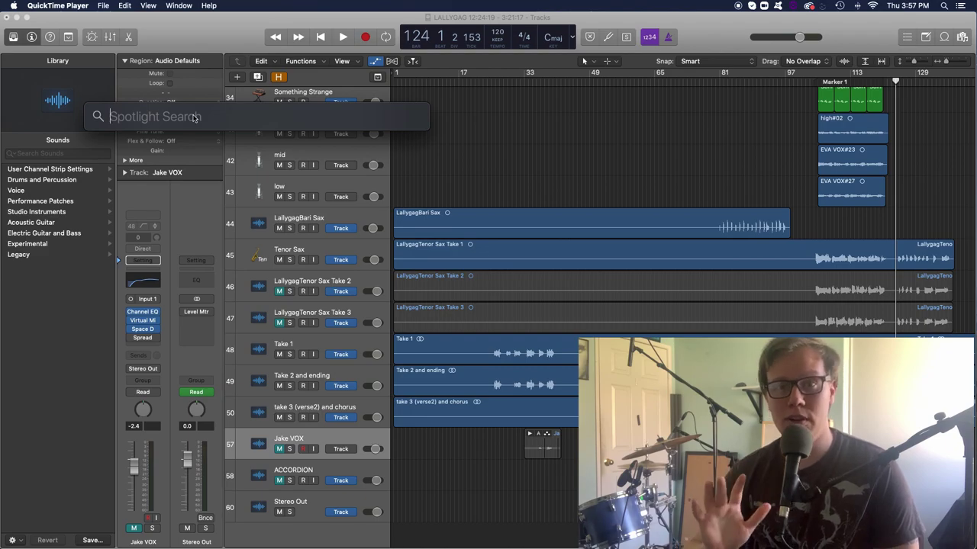
{"action": "type", "text": "a"}
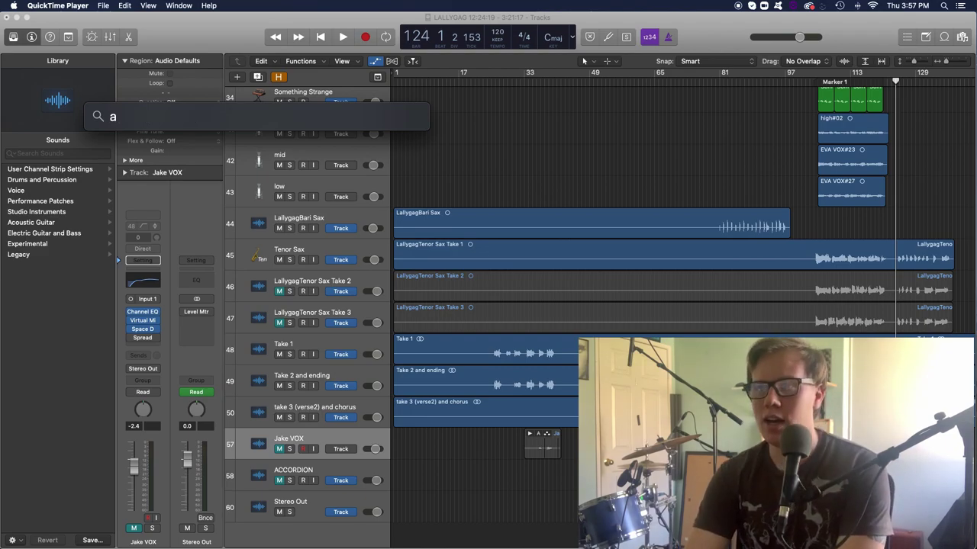
{"action": "type", "text": "udio midi setup"}
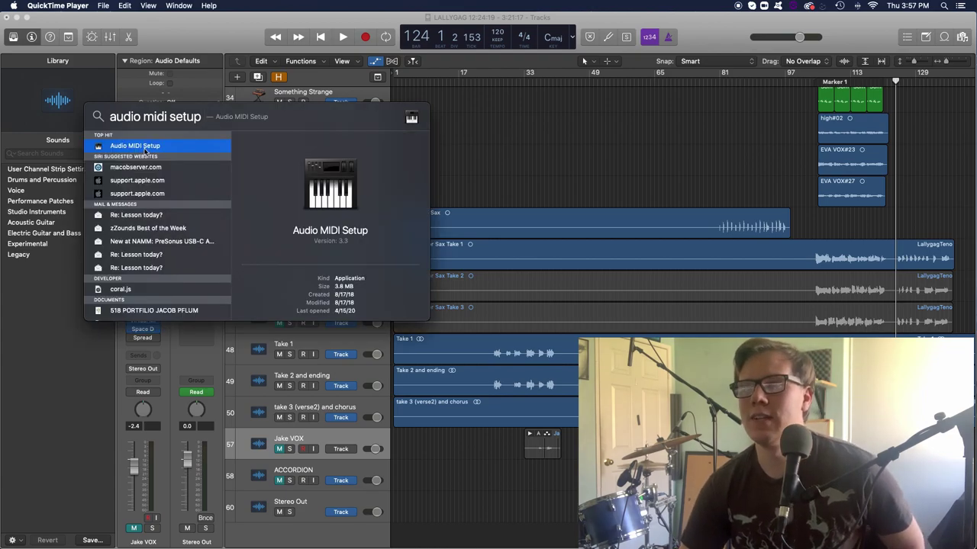
- Launch Audio MIDI Setup and assign QU-SB Audio's left/right front speakers to Channel 17 Out and 18 Out
{"action": "left_click", "coordinate": [144, 147]}
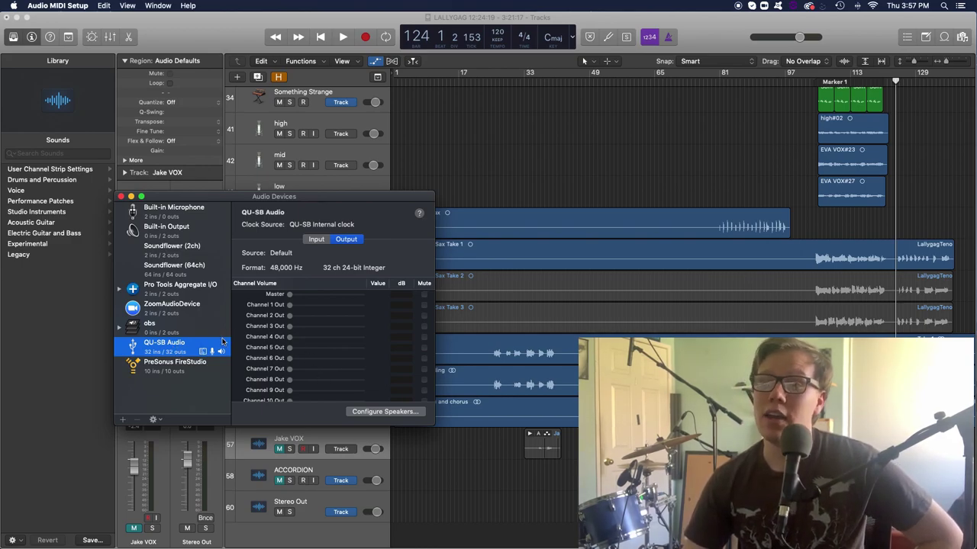
{"action": "left_click", "coordinate": [389, 412]}
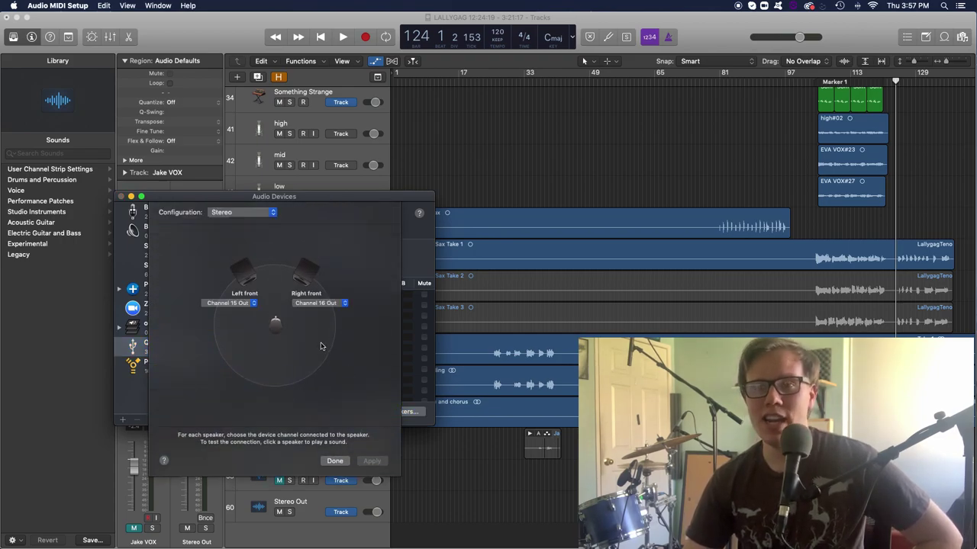
{"action": "left_click", "coordinate": [253, 304]}
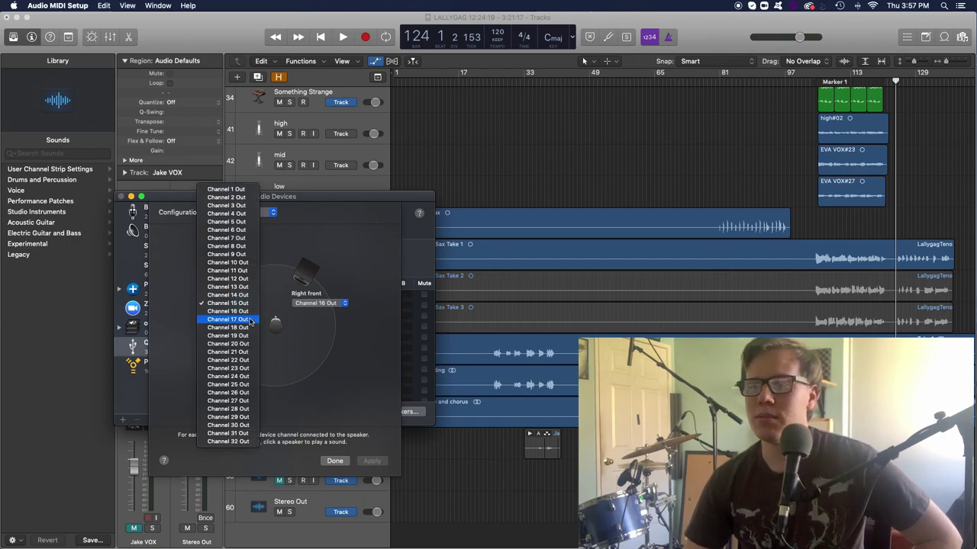
{"action": "left_click", "coordinate": [252, 319]}
{"action": "left_click", "coordinate": [343, 304]}
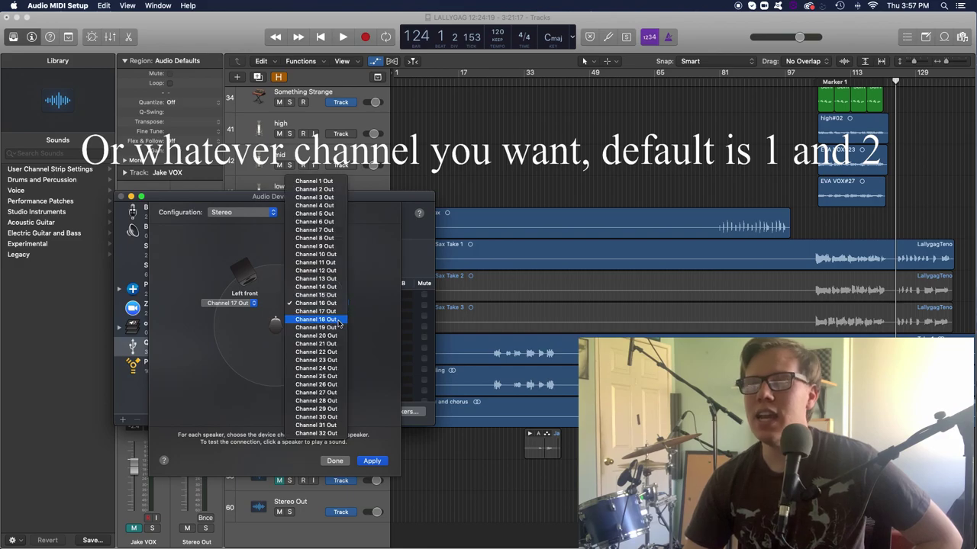
{"action": "left_click", "coordinate": [329, 321]}
{"action": "left_click", "coordinate": [372, 461]}
{"action": "left_click", "coordinate": [335, 461]}
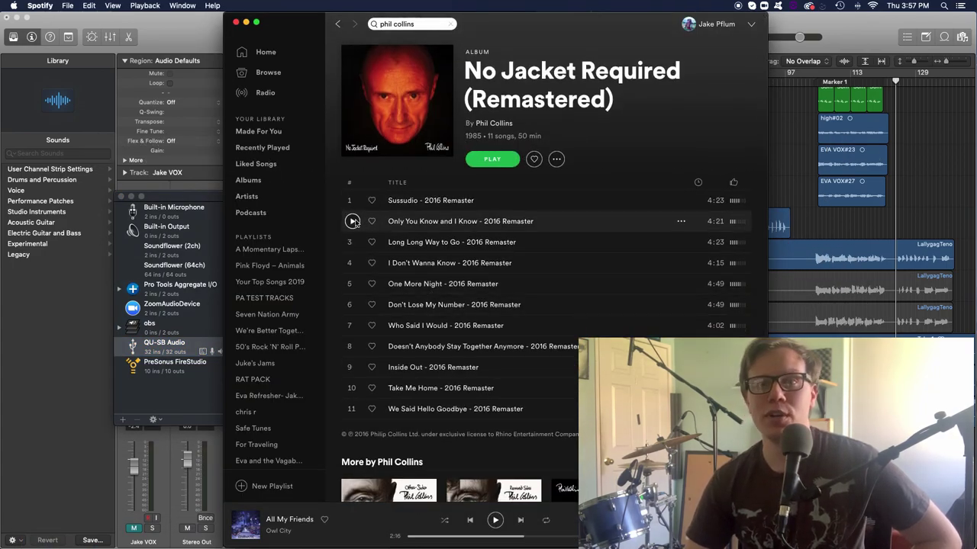
- Play track 2, 'Only You Know and I Know', from the No Jacket Required album in Spotify
{"action": "left_click", "coordinate": [353, 222]}
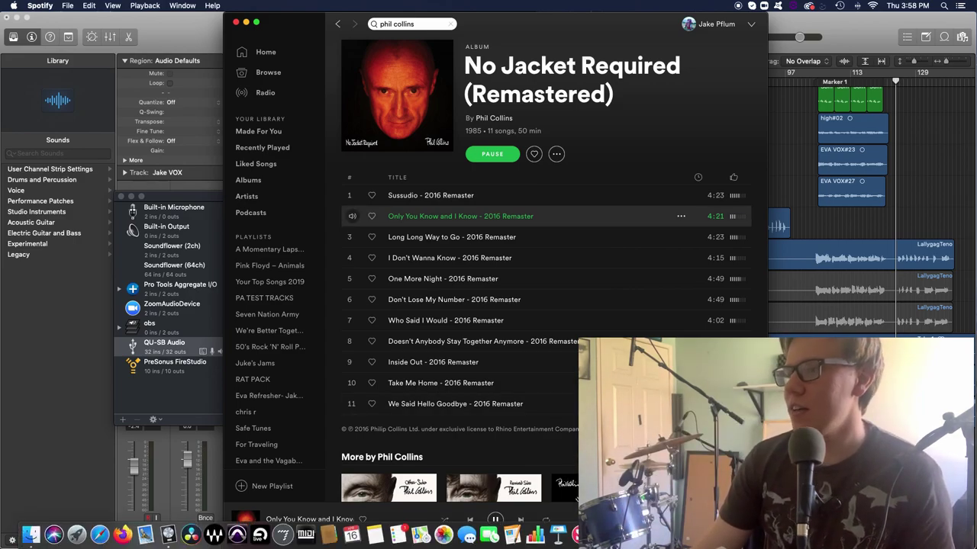
- Reassign QU-SB Audio's left/right front speakers to Channel 15 Out and 16 Out and apply
{"action": "left_click", "coordinate": [305, 534]}
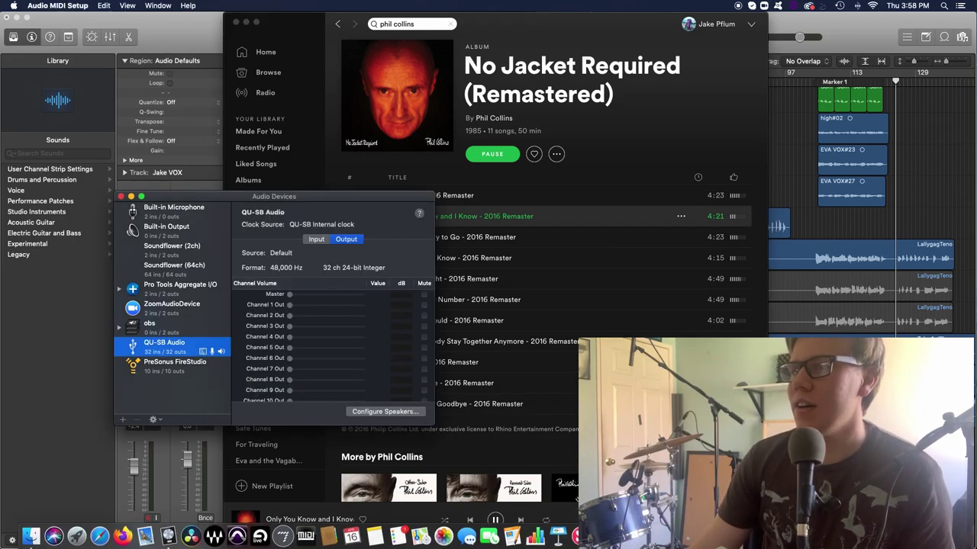
{"action": "left_click", "coordinate": [374, 412]}
{"action": "left_click", "coordinate": [229, 303]}
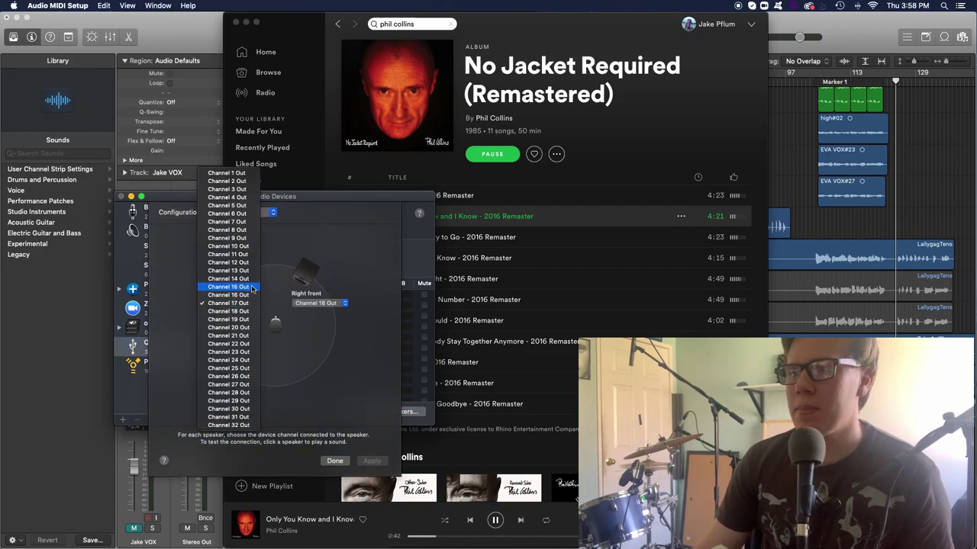
{"action": "left_click", "coordinate": [252, 287]}
{"action": "left_click", "coordinate": [336, 303]}
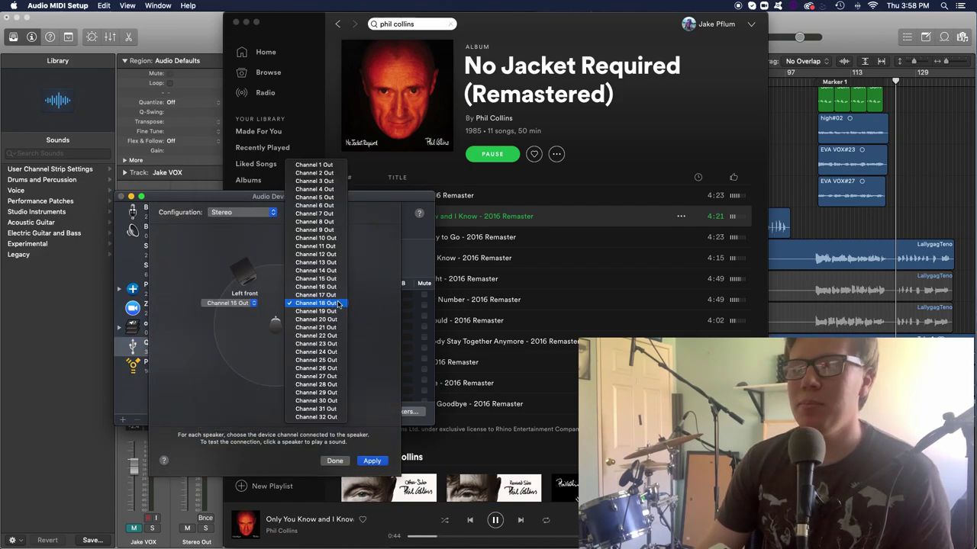
{"action": "left_click", "coordinate": [337, 287]}
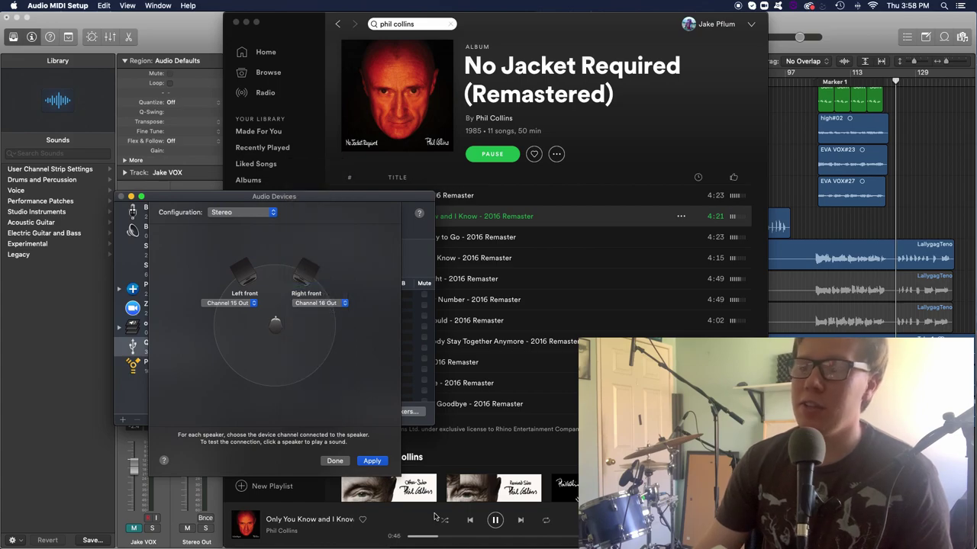
{"action": "left_click", "coordinate": [371, 460]}
{"action": "left_click", "coordinate": [337, 461]}
{"action": "scroll", "coordinate": [344, 450], "scroll_direction": "up", "scroll_amount": 1}
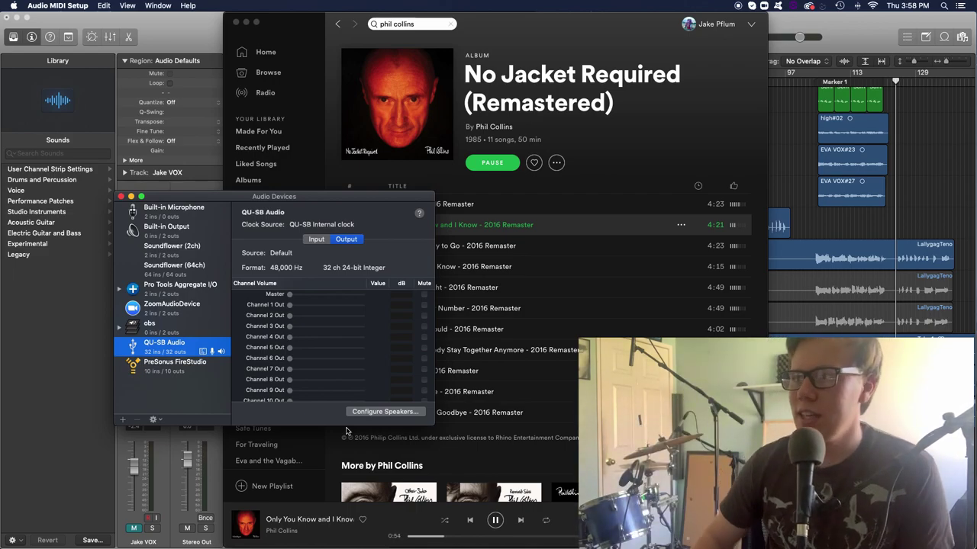
- Switch to Logic Pro X and return the playhead to the project start
{"action": "left_click", "coordinate": [455, 432]}
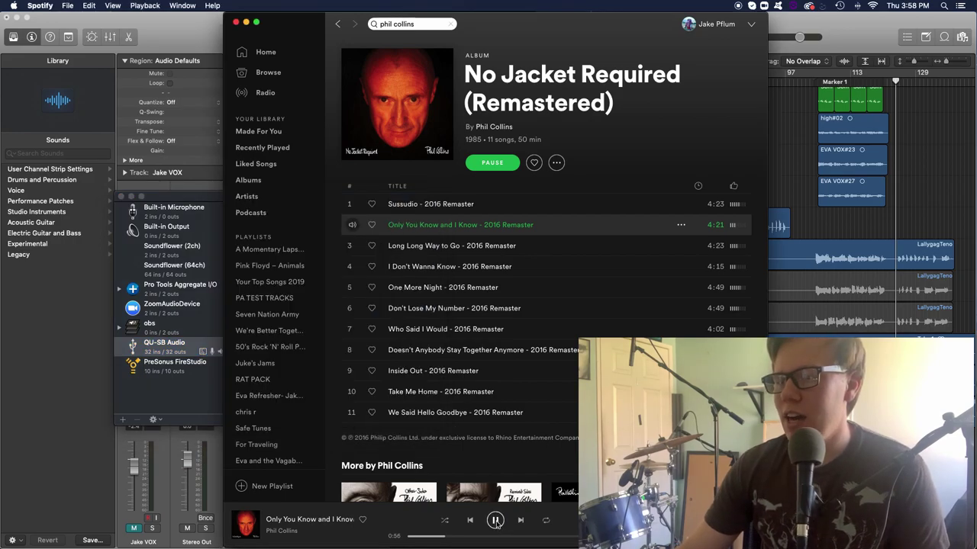
{"action": "key", "text": "super+Tab"}
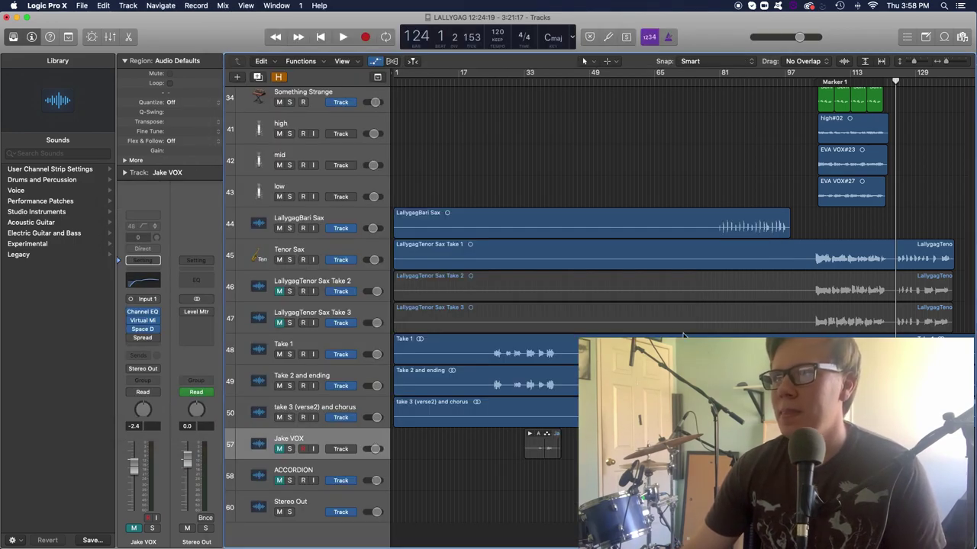
{"action": "left_click_drag", "start_coordinate": [456, 80], "coordinate": [396, 80]}
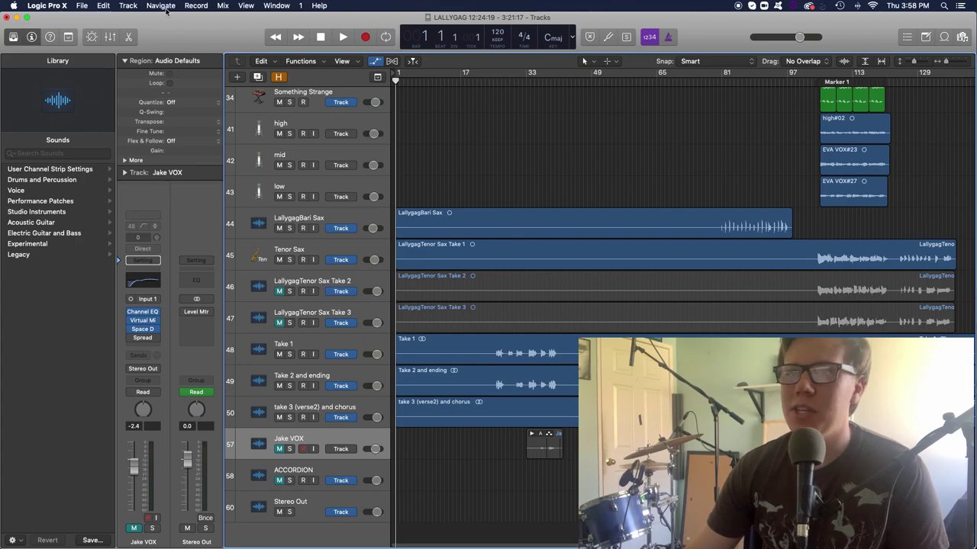
- Set Logic's audio Output Device to QU-SB Audio in Preferences, then close the window
{"action": "left_click", "coordinate": [47, 5]}
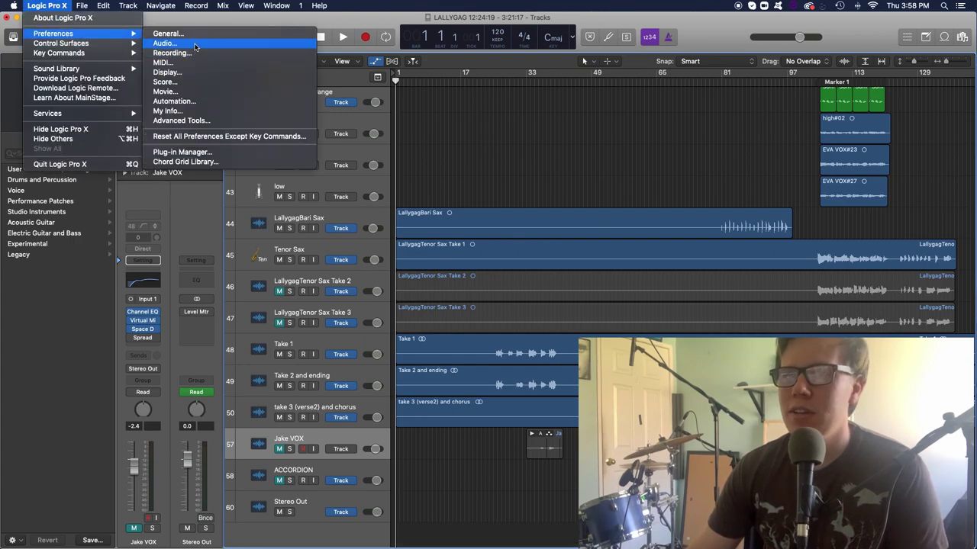
{"action": "left_click", "coordinate": [226, 52]}
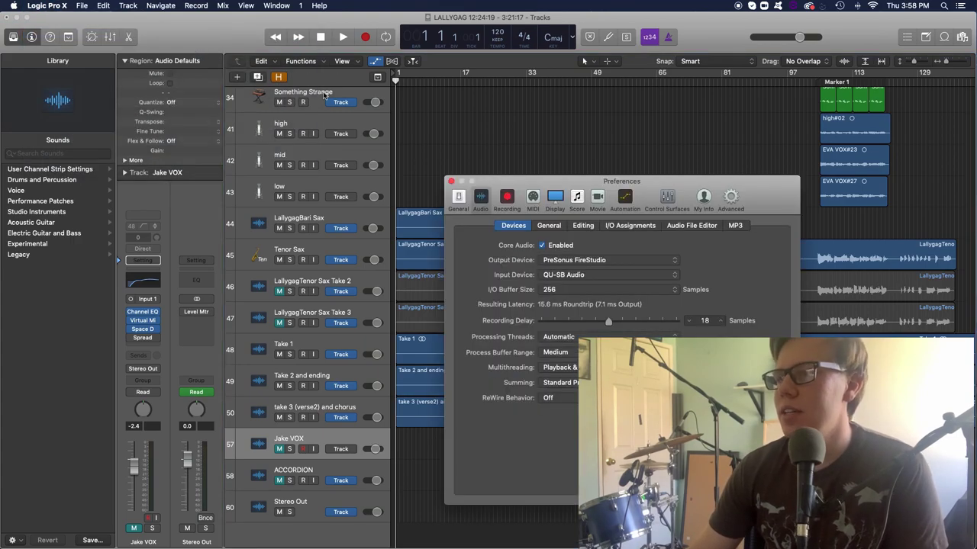
{"action": "left_click", "coordinate": [571, 259]}
{"action": "left_click", "coordinate": [576, 251]}
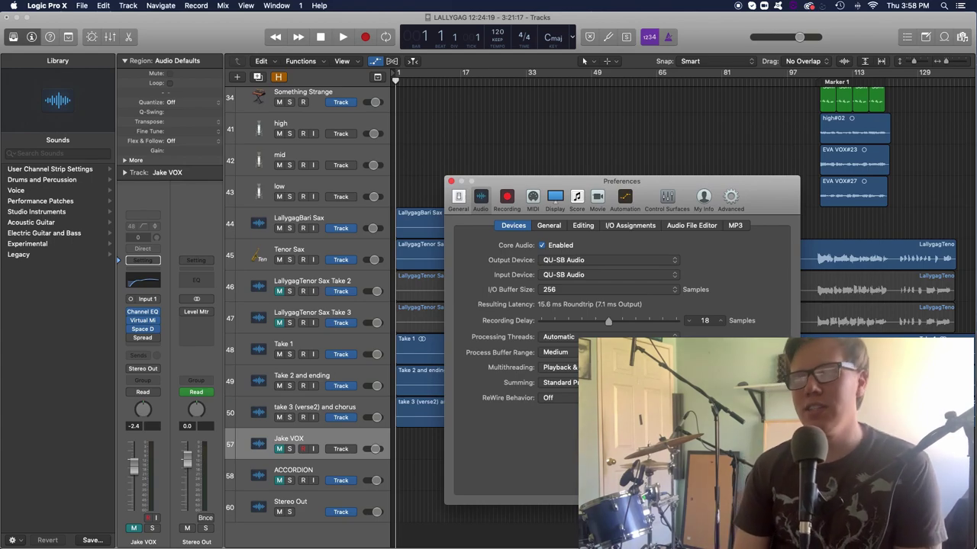
{"action": "left_click", "coordinate": [441, 179]}
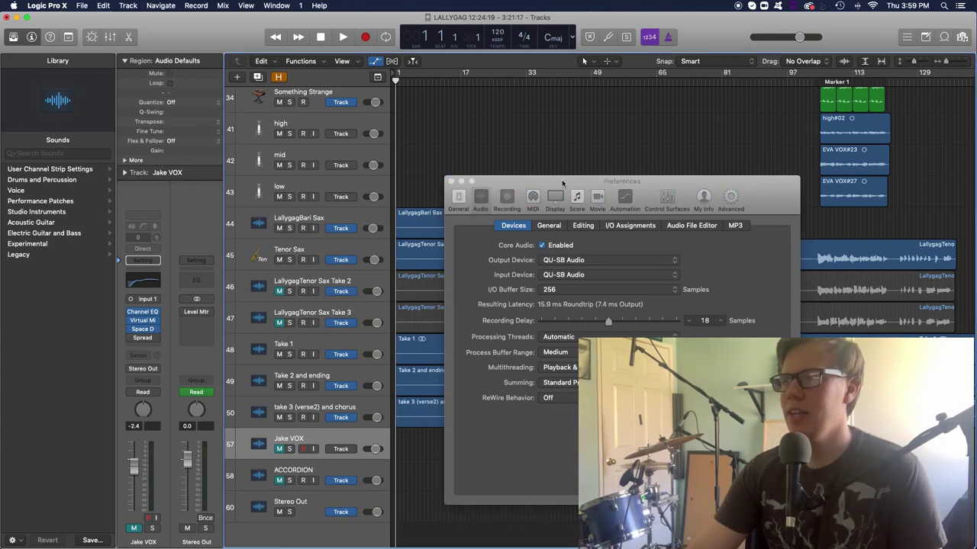
{"action": "left_click", "coordinate": [451, 181]}
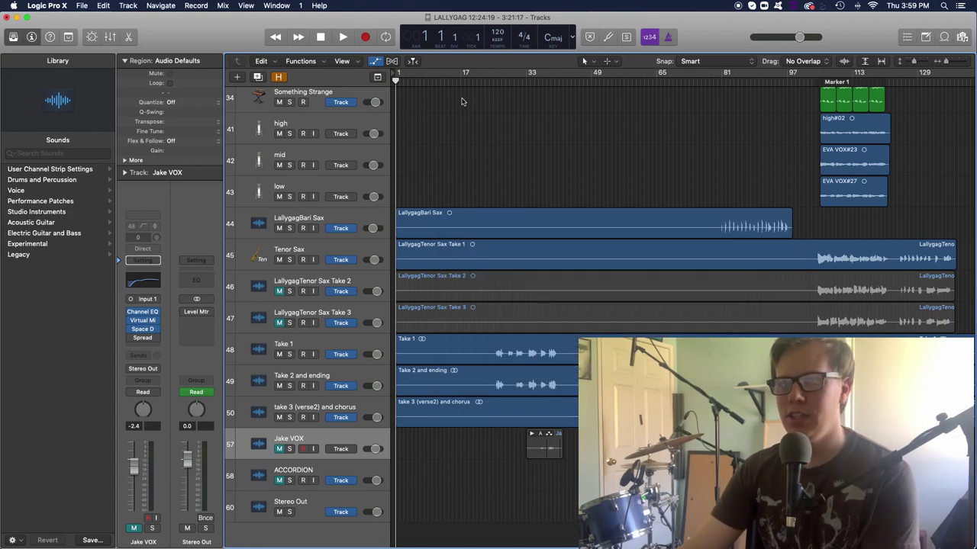
- Play the LALLYGAG project to about bar 27 to test the QU-SB output, then stop
{"action": "key", "text": "space"}
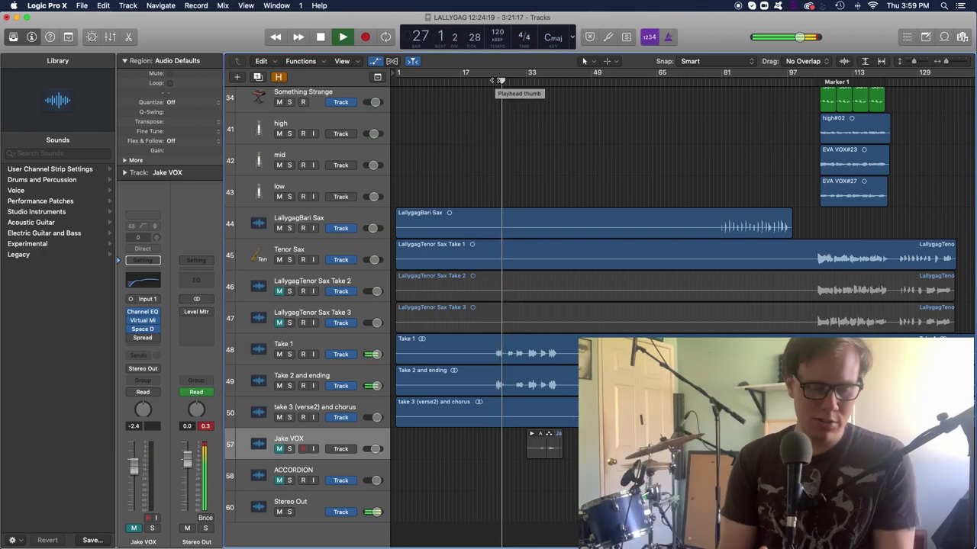
{"action": "key", "text": "space"}
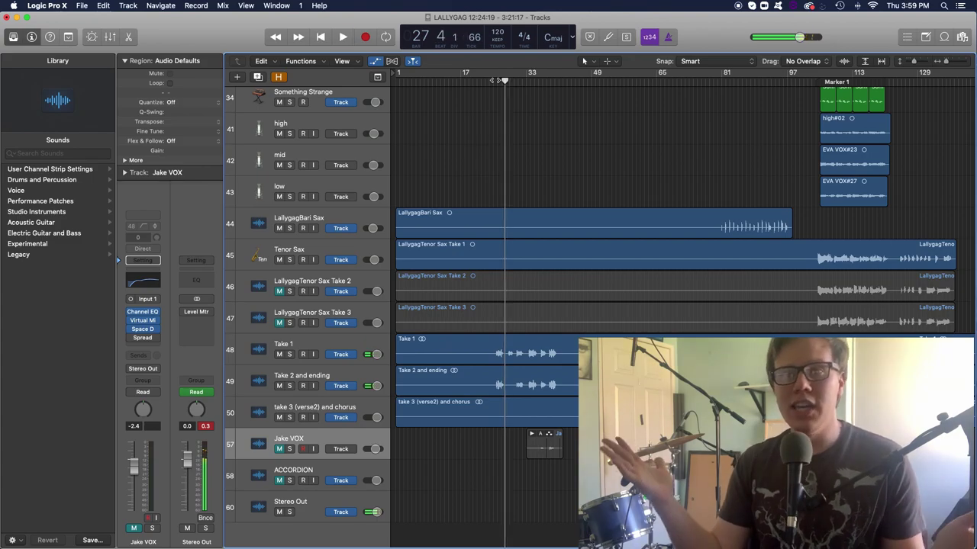